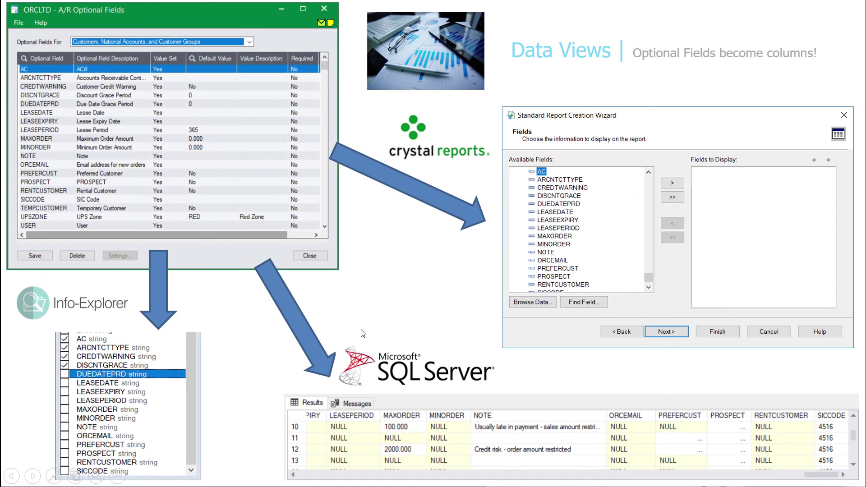
# - Advance to the 'Tailoring with Report Runner & Process Scheduler | Examples' slide
pyautogui.press('Right')
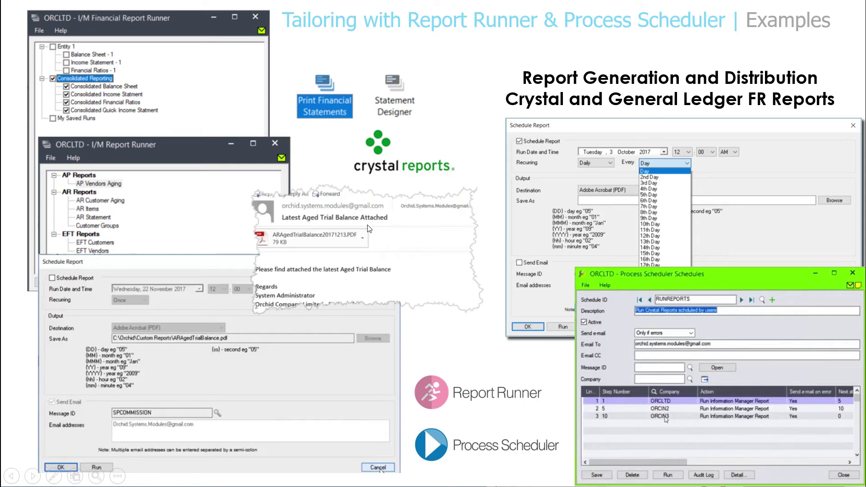
# - Advance to the 'Tailoring with Process Scheduler | Examples' slide on daily tasks and system integrity
pyautogui.press('Right')
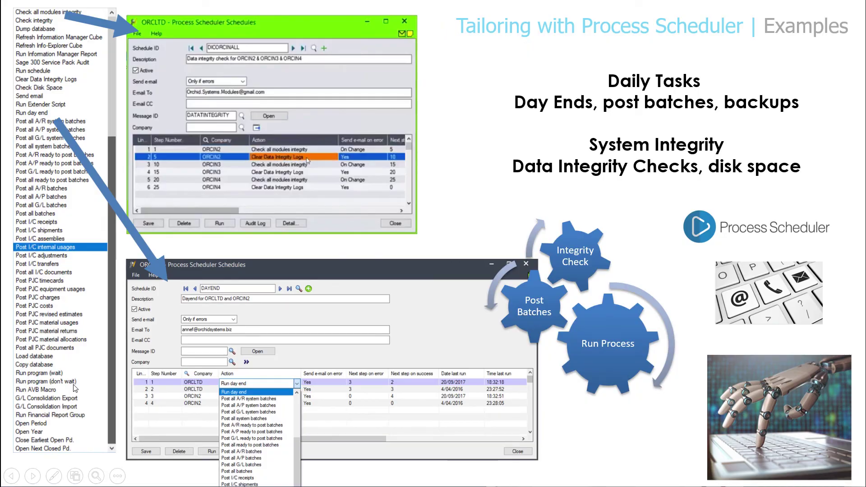
# - Advance the presentation toward the 'See it all in action..' slide
pyautogui.click(747, 165)
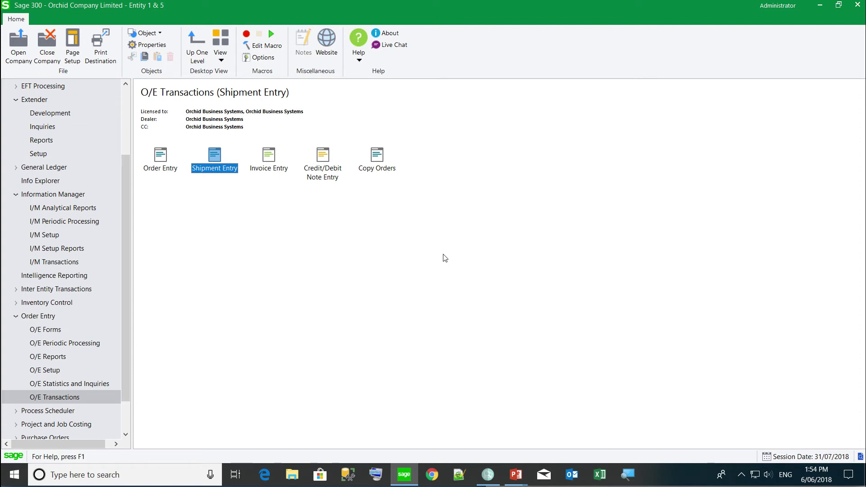
# - Open O/E Shipment Entry, bring it fully into view and load the second shipment
pyautogui.doubleClick(215, 156)
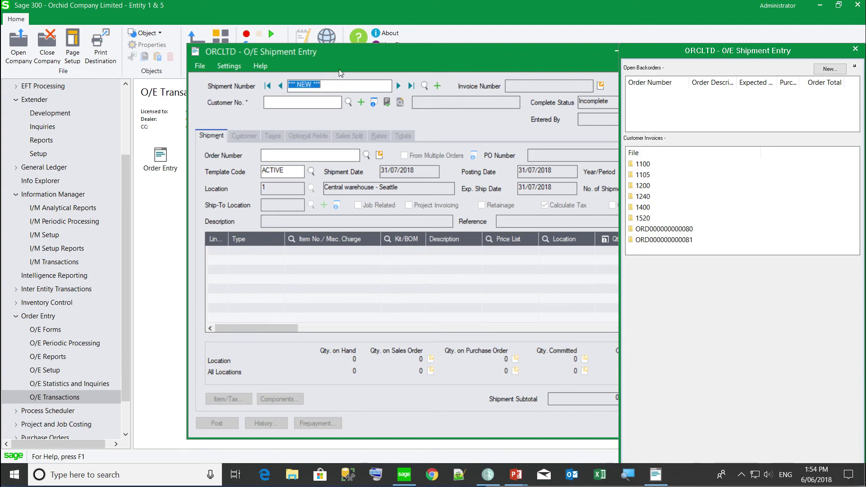
pyautogui.moveTo(453, 55); pyautogui.dragTo(314, 49)
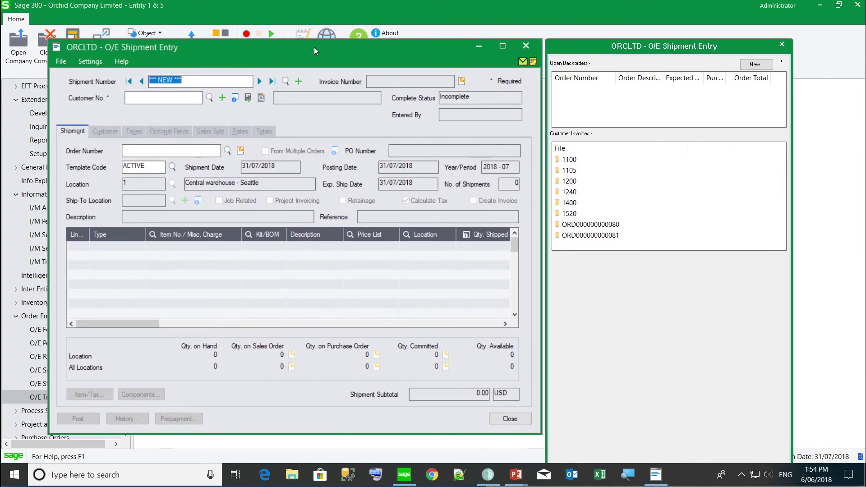
pyautogui.click(259, 81)
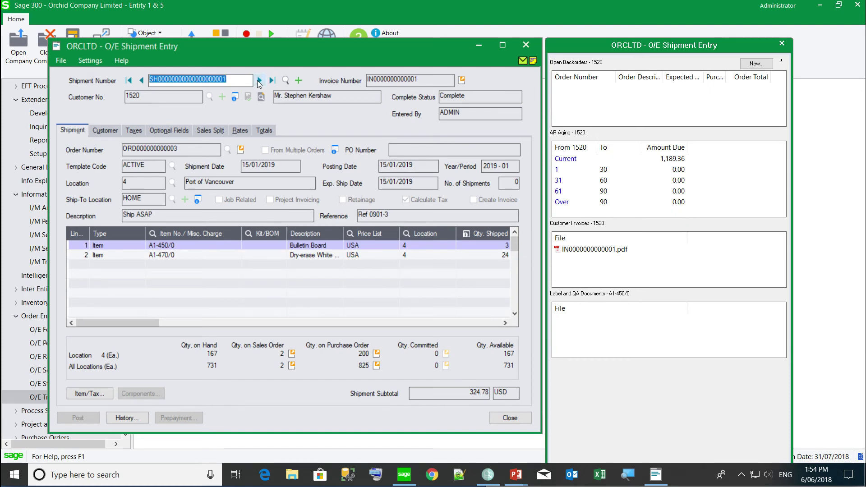
pyautogui.click(259, 81)
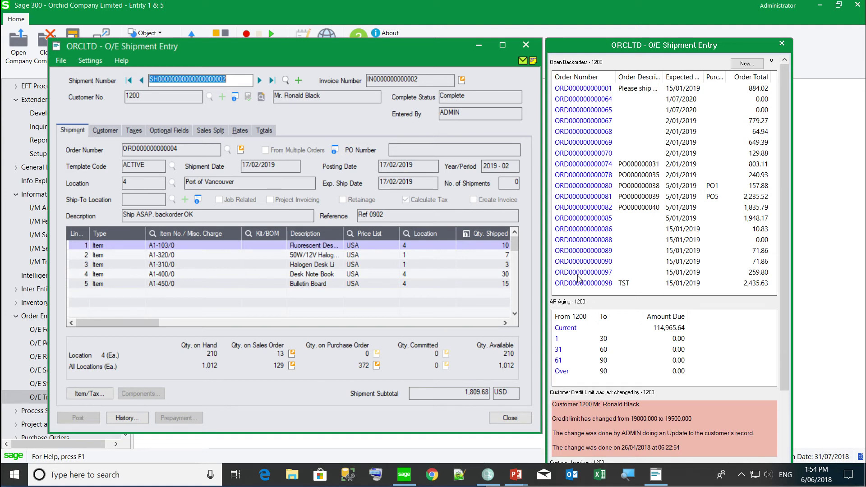
# - Scroll the customer side panel through open backorders, AR aging and credit-limit notes
pyautogui.moveTo(672, 337)
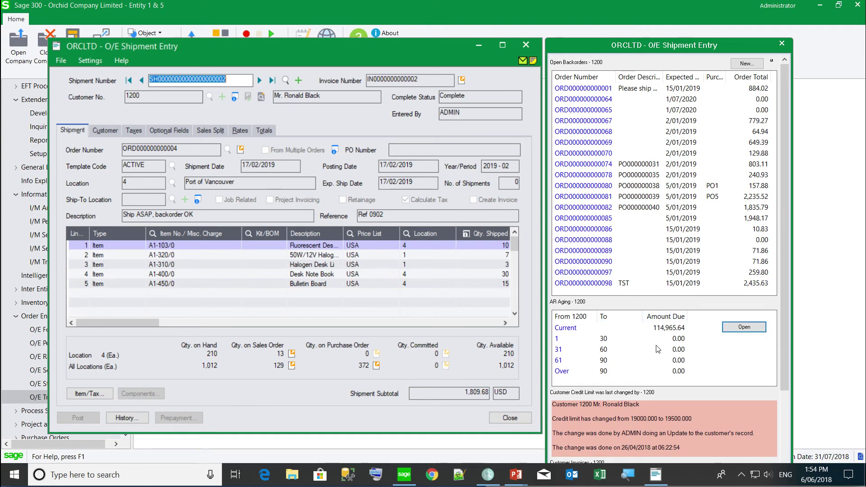
pyautogui.moveTo(696, 415)
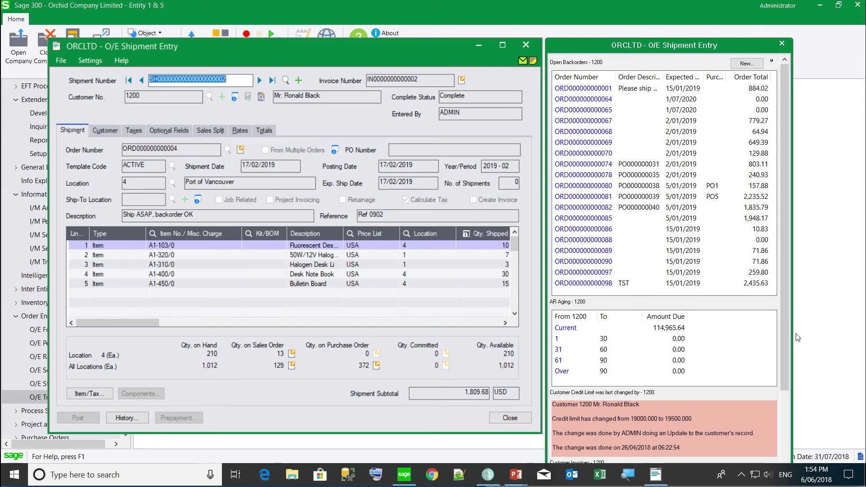
pyautogui.moveTo(784, 312); pyautogui.dragTo(796, 420)
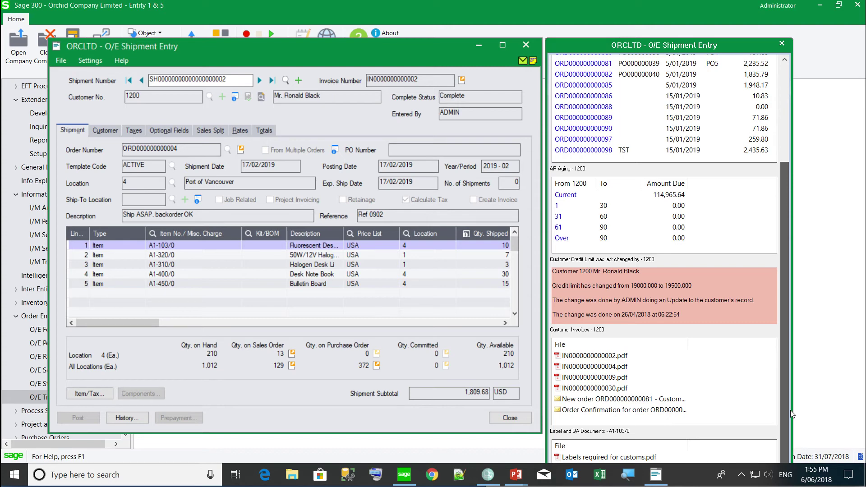
pyautogui.scroll(4, 778, 299)
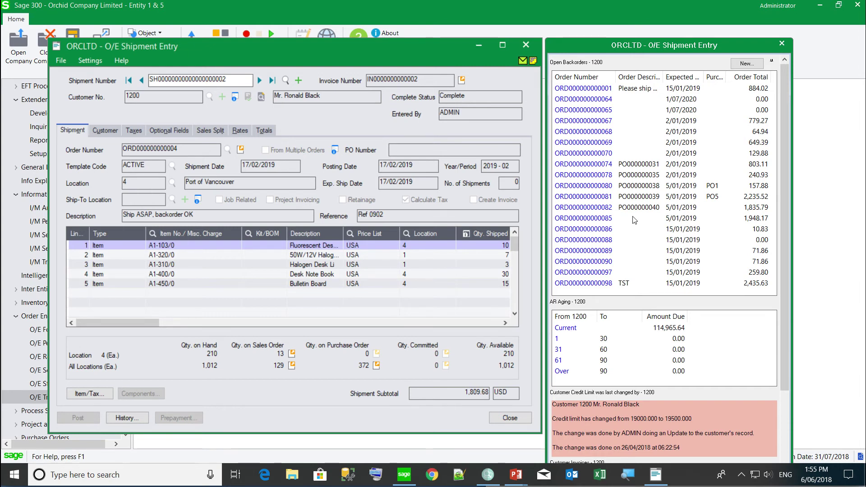
pyautogui.click(586, 91)
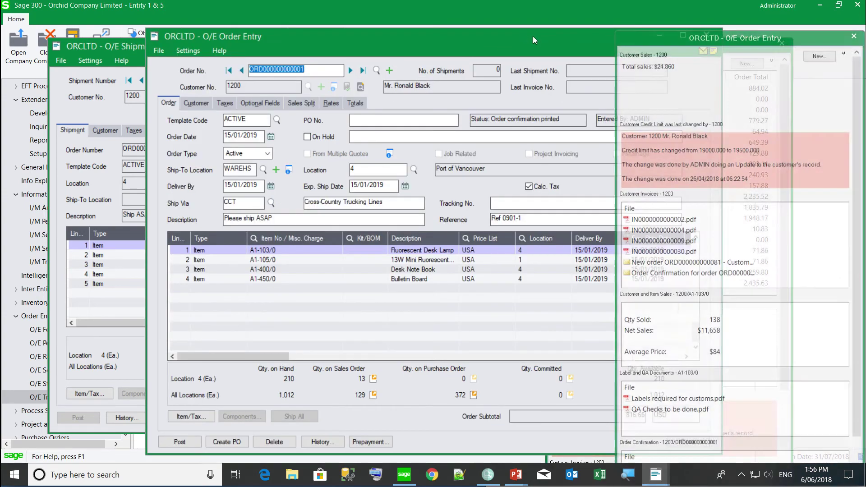
pyautogui.moveTo(537, 34); pyautogui.dragTo(421, 30)
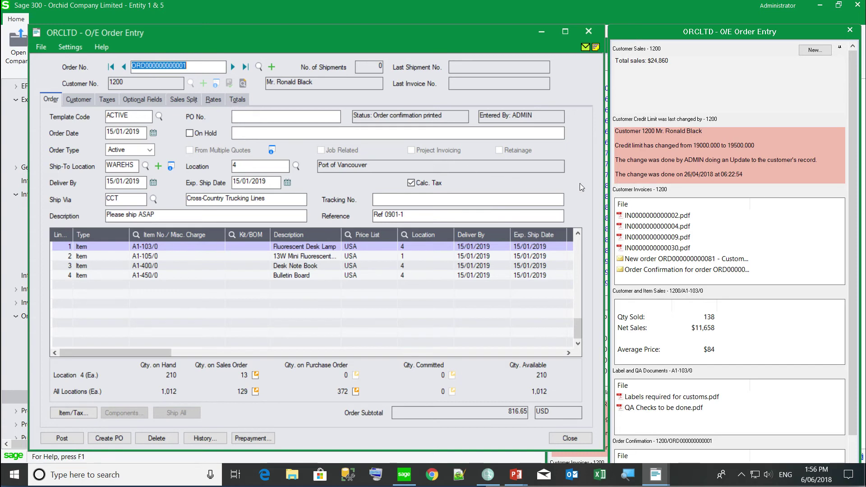
pyautogui.moveTo(661, 158)
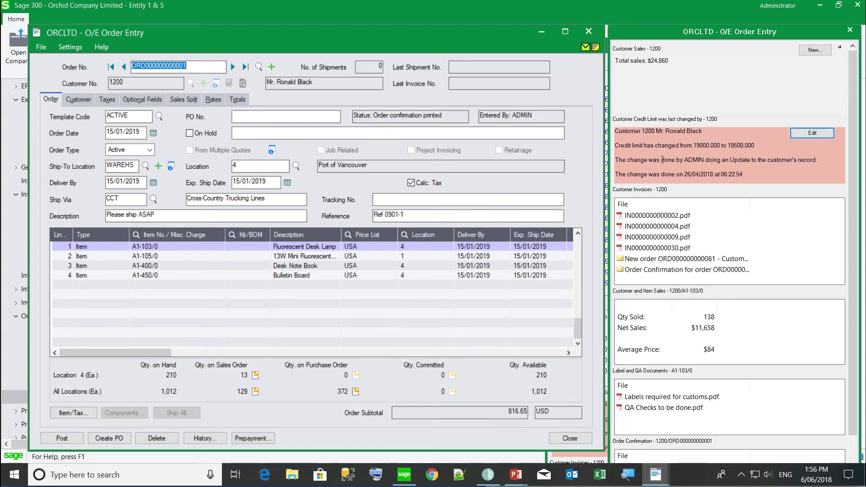
pyautogui.moveTo(657, 260)
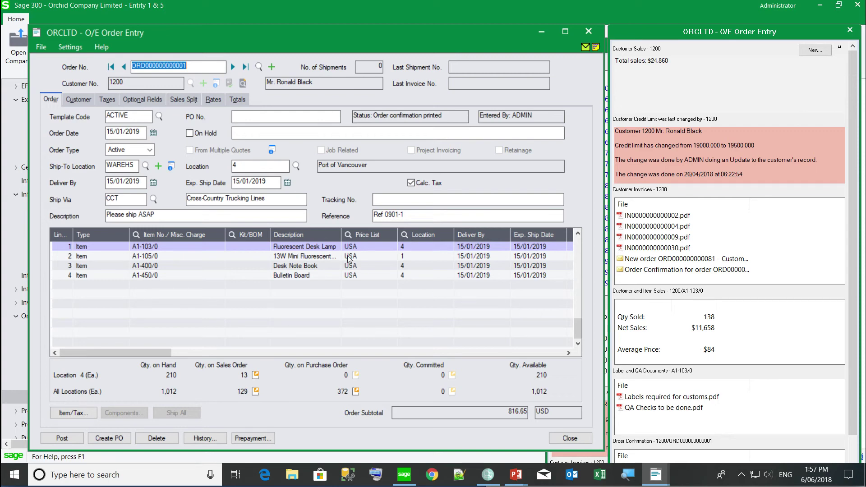
# - Show item A1-105/0's 83 sold, $809 net sales and Dangerous Goods Label document
pyautogui.click(311, 260)
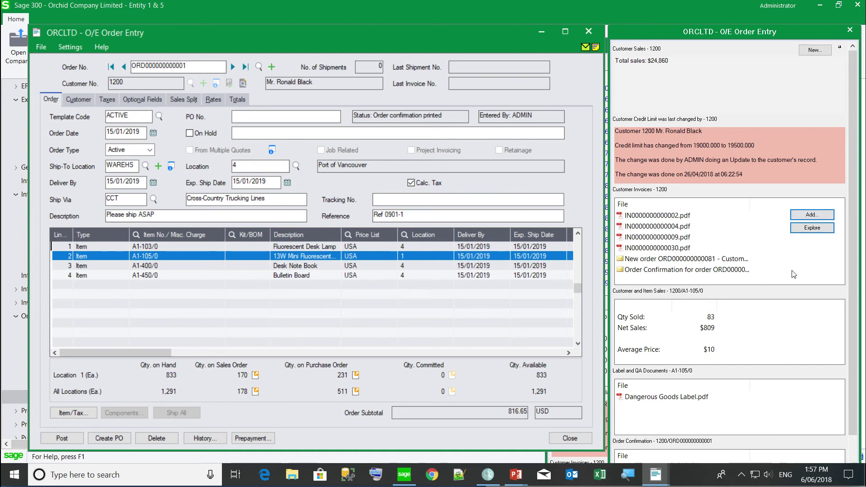
pyautogui.scroll(-1, 856, 243)
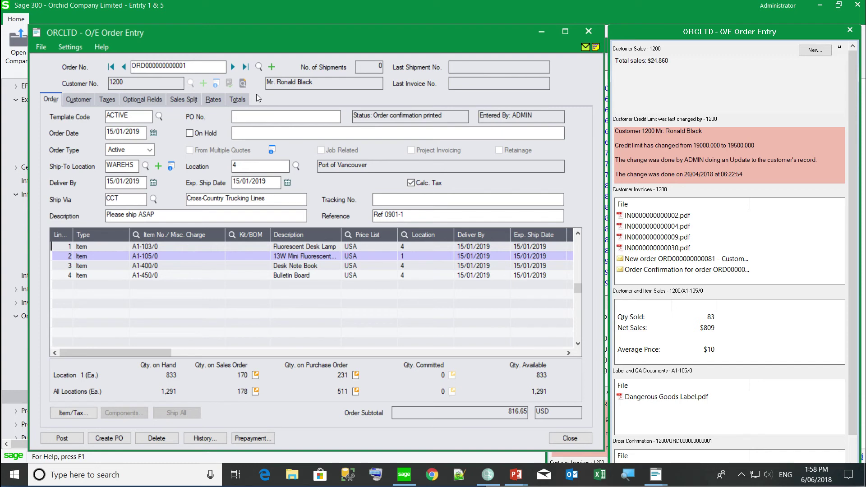
# - Close the O/E Order Entry and O/E Shipment Entry windows
pyautogui.click(589, 31)
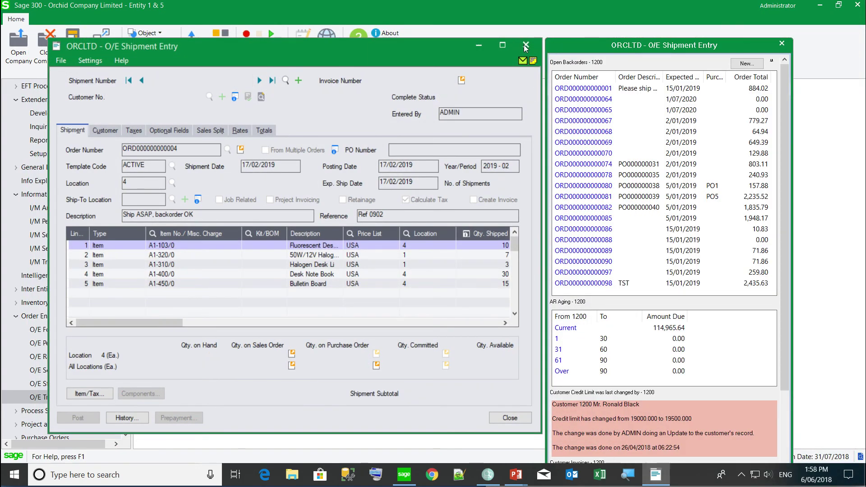
pyautogui.click(526, 47)
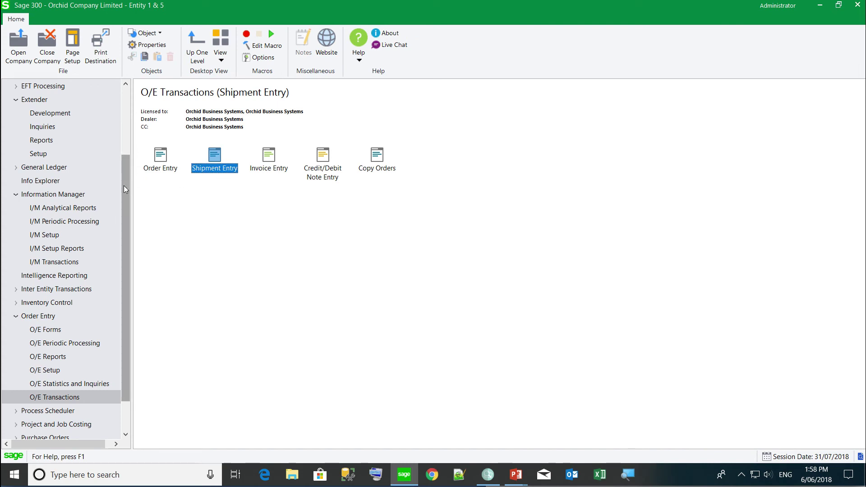
pyautogui.moveTo(125, 189); pyautogui.dragTo(128, 215)
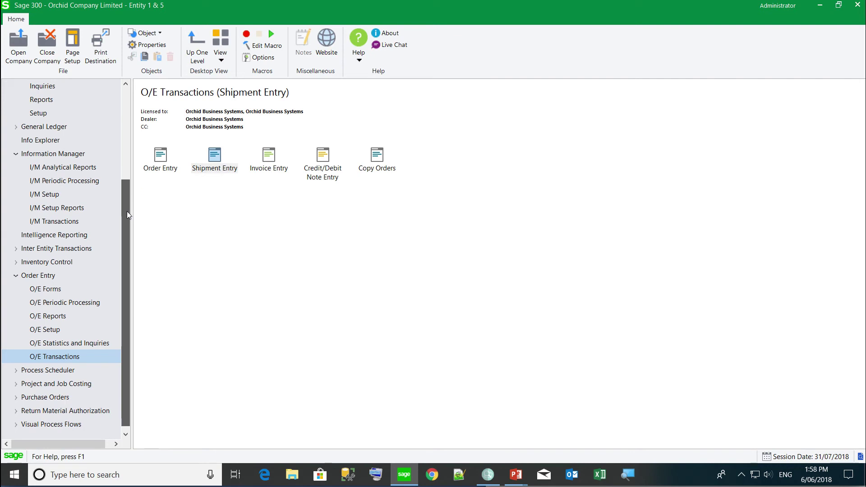
# - Go to Information Manager's I/M Setup and launch the Options program
pyautogui.click(63, 156)
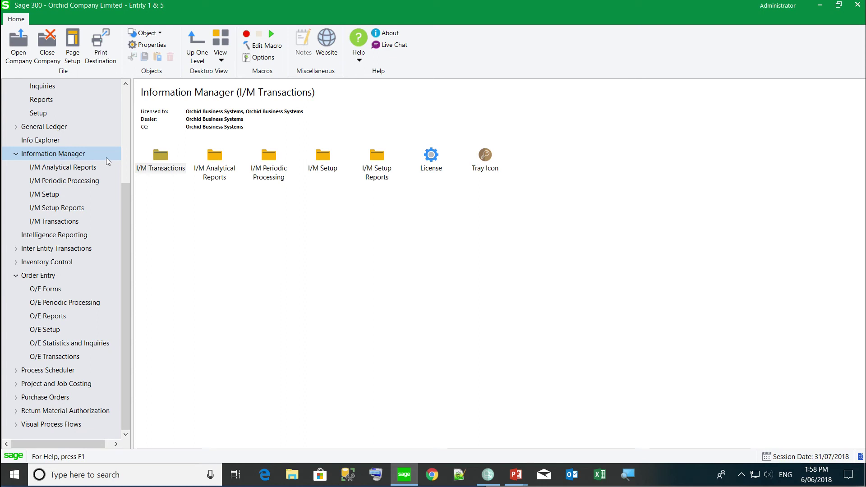
pyautogui.doubleClick(323, 157)
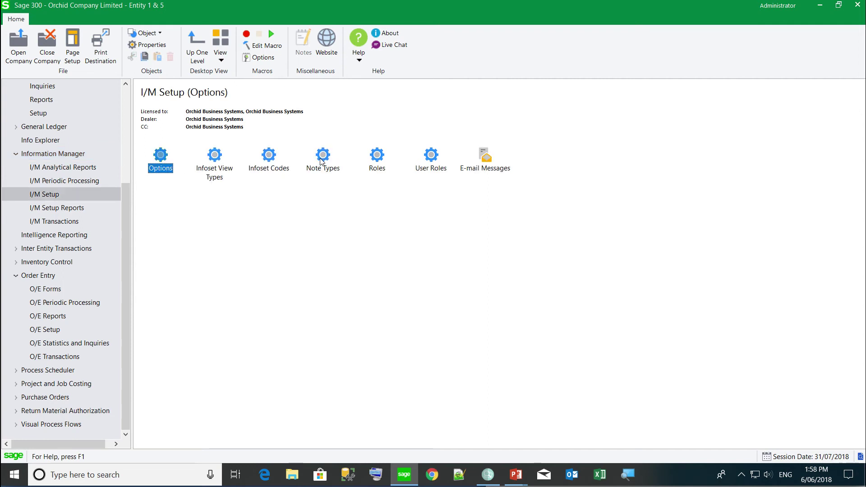
pyautogui.doubleClick(158, 155)
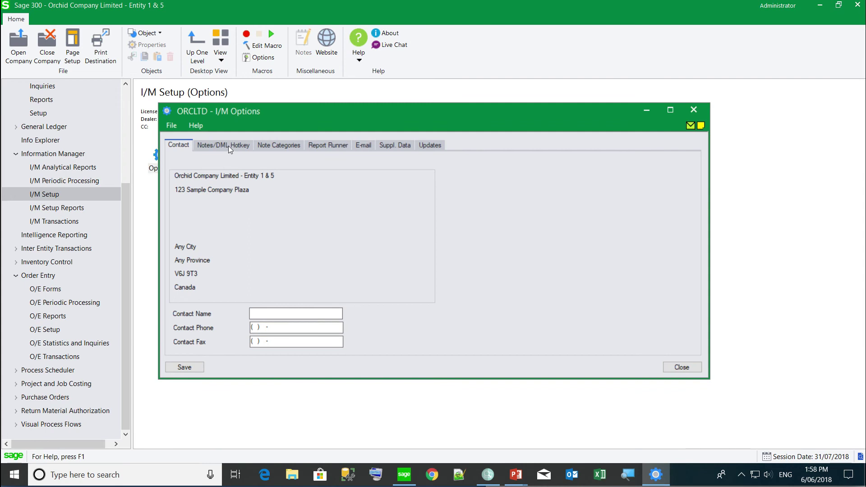
# - Browse the Notes/DML Hotkey grid in I/M Options, then close the dialog
pyautogui.click(229, 150)
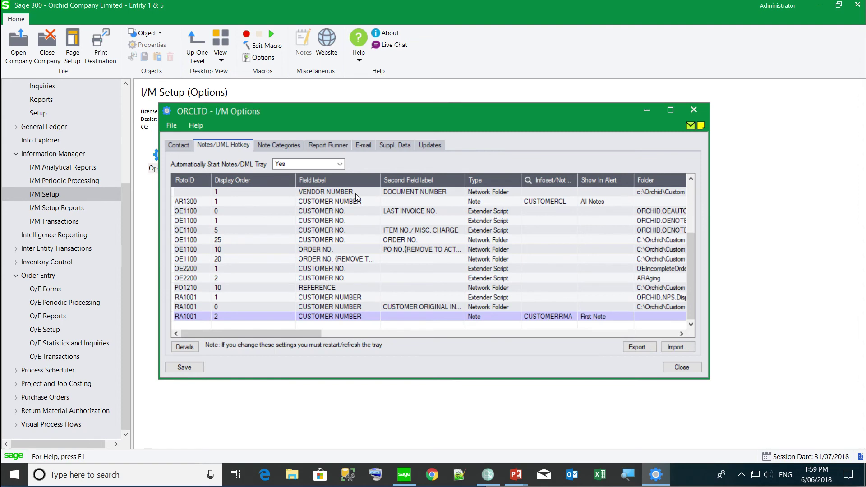
pyautogui.scroll(3, 332, 241)
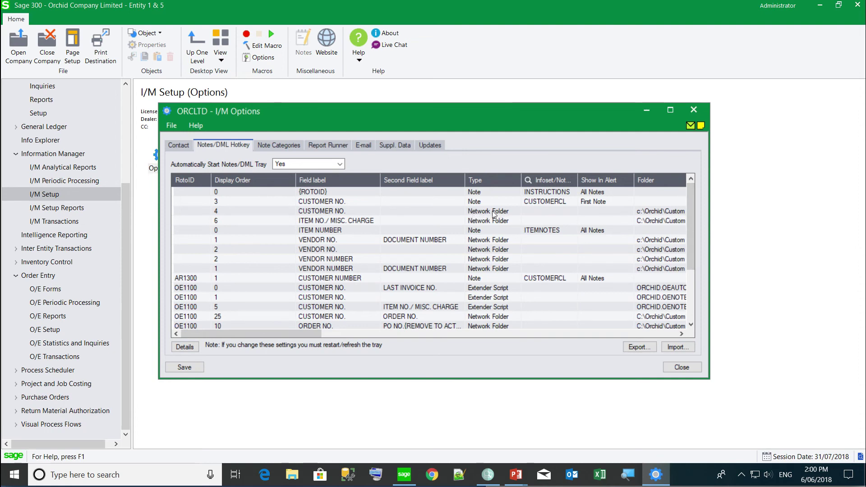
pyautogui.scroll(-1, 693, 231)
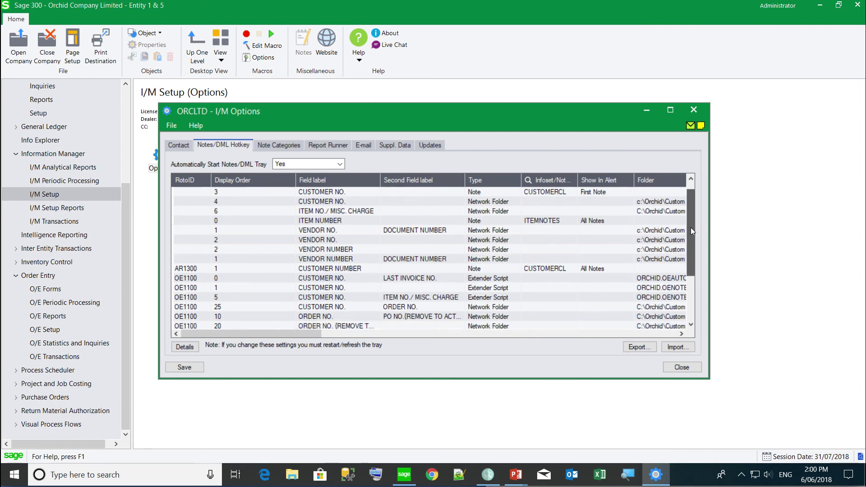
pyautogui.scroll(-4, 631, 253)
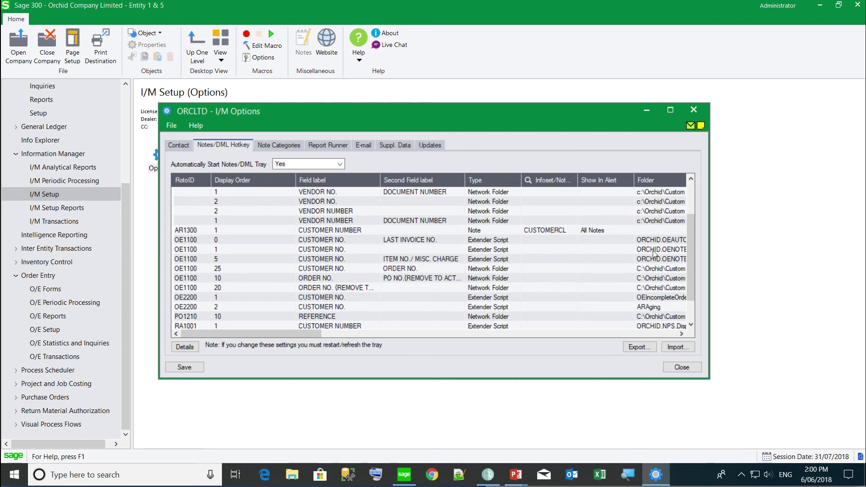
pyautogui.click(694, 109)
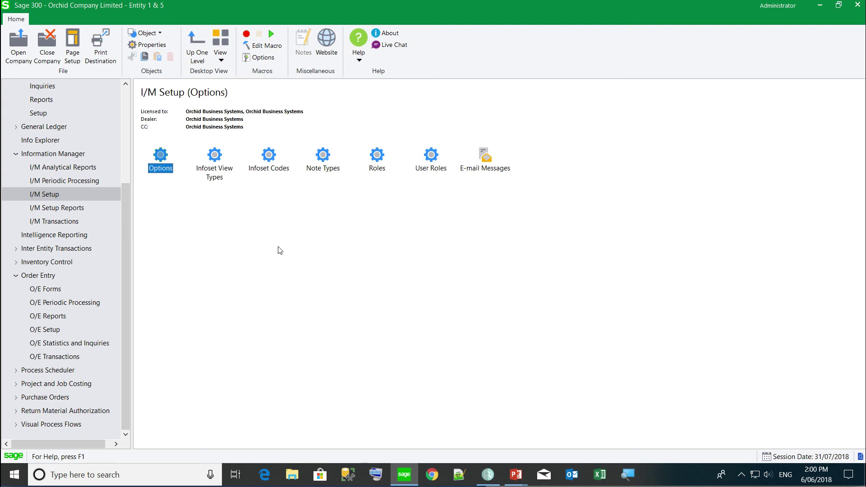
# - Open Infoset Codes and load the BUDGET information set's details
pyautogui.click(268, 157)
pyautogui.doubleClick(268, 156)
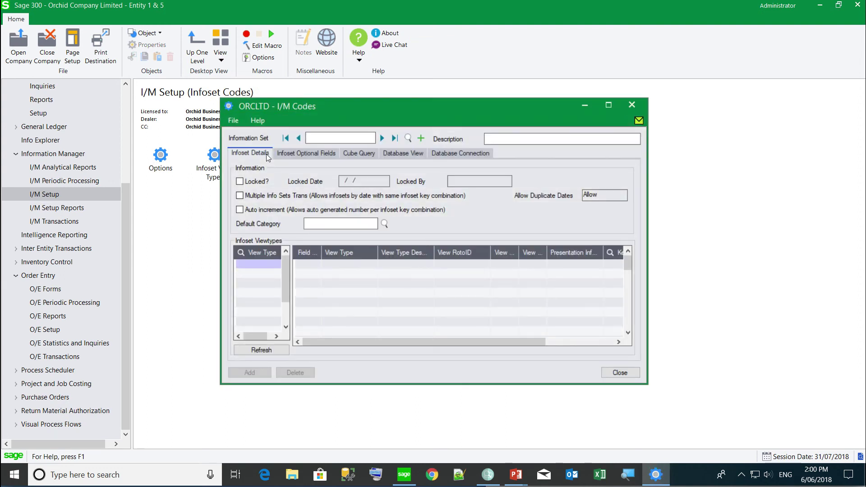
pyautogui.click(298, 155)
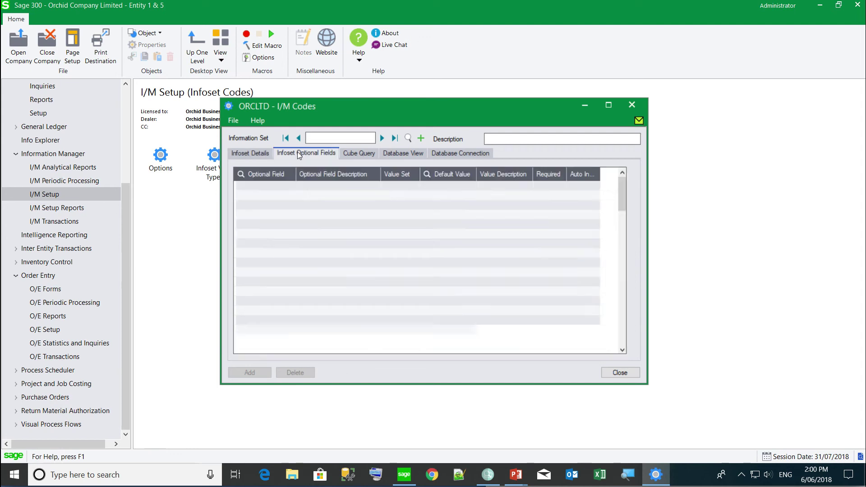
pyautogui.click(383, 139)
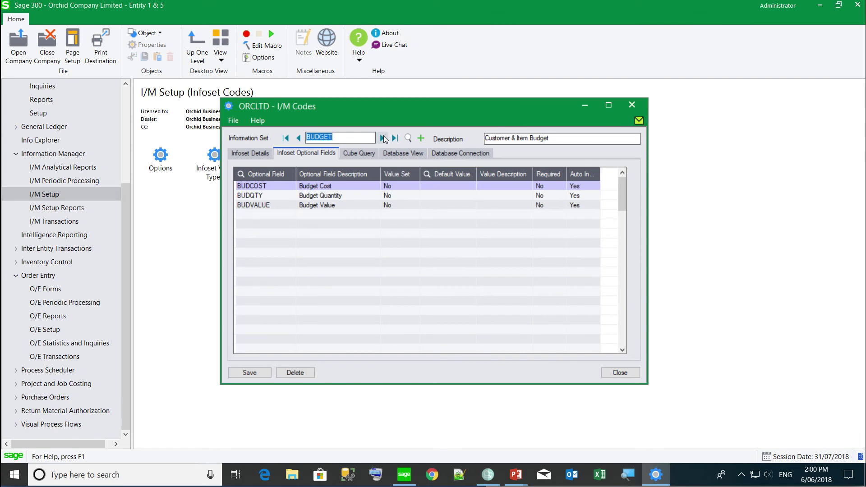
pyautogui.click(239, 154)
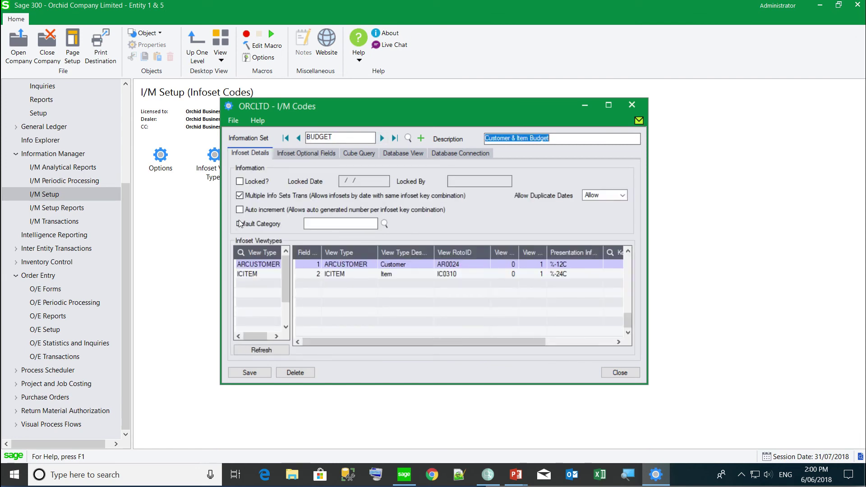
# - Review BUDGET's ARCUSTOMER and ICITEM viewtypes and optional fields, then list all information sets
pyautogui.click(243, 266)
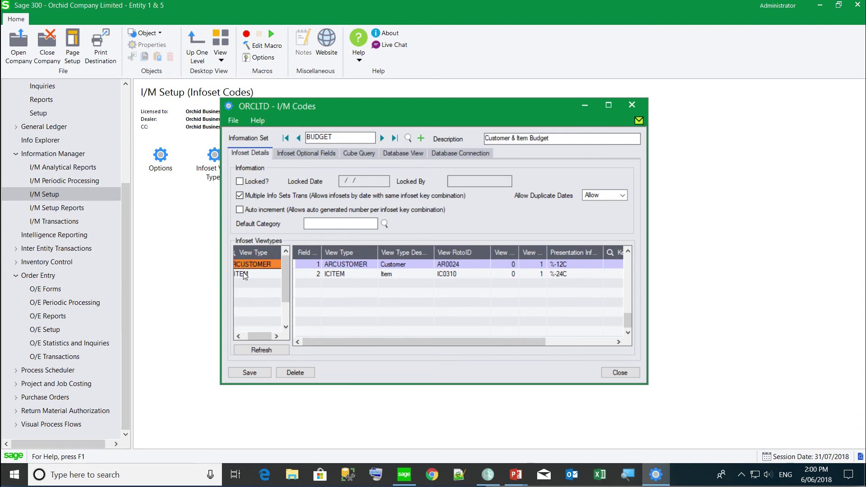
pyautogui.click(244, 273)
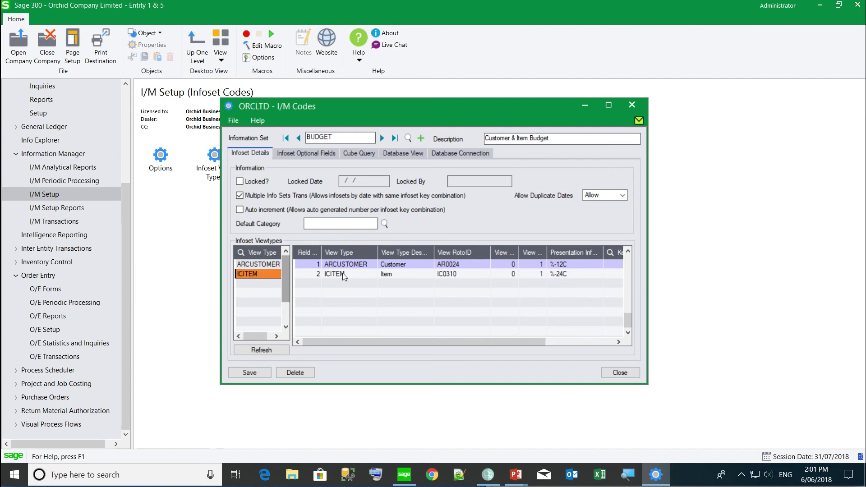
pyautogui.click(309, 155)
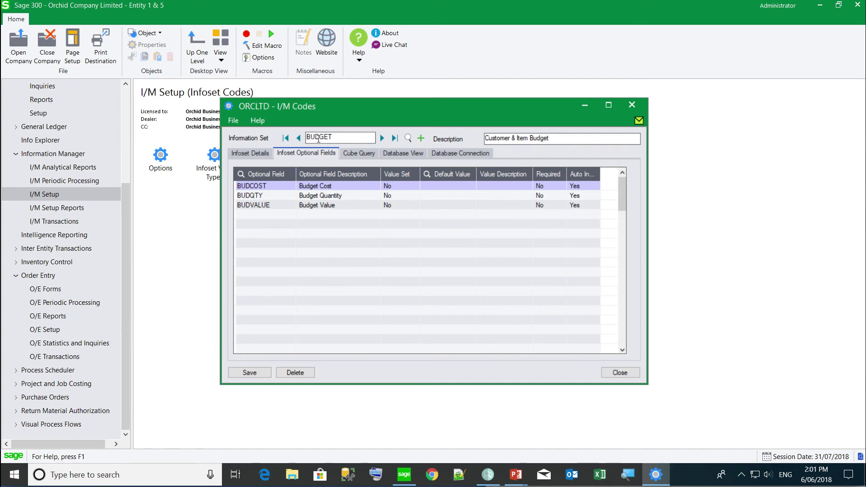
pyautogui.click(407, 138)
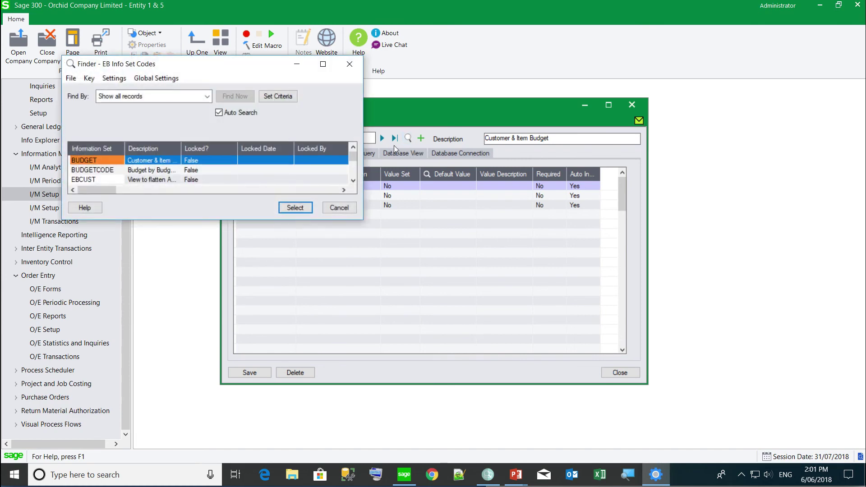
# - Load EBCUST from the Finder and view its Infoset Details with the ARCUSTOMER viewtype
pyautogui.click(113, 179)
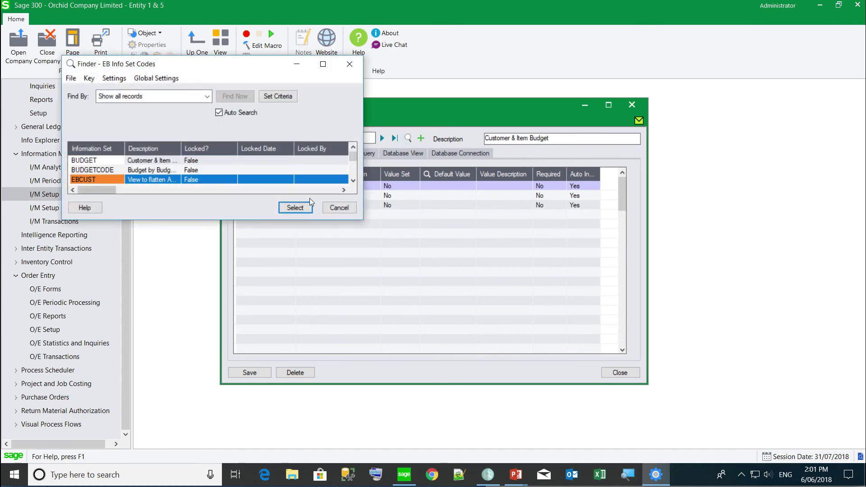
pyautogui.click(295, 208)
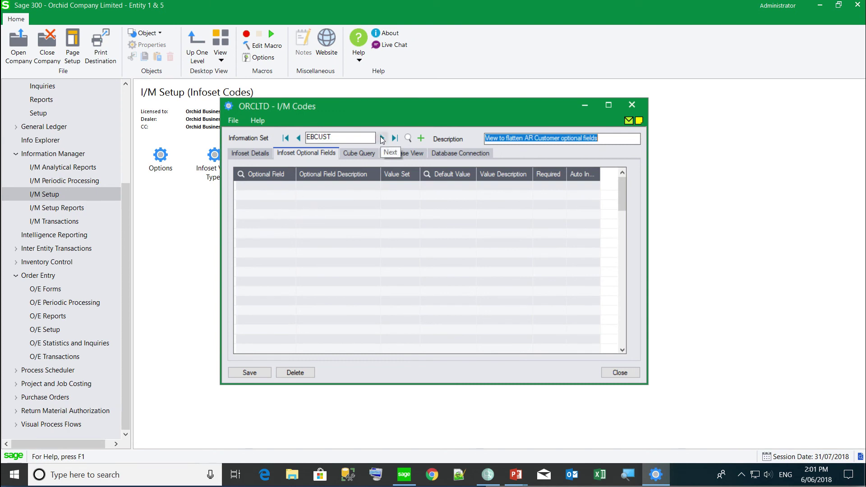
pyautogui.click(237, 153)
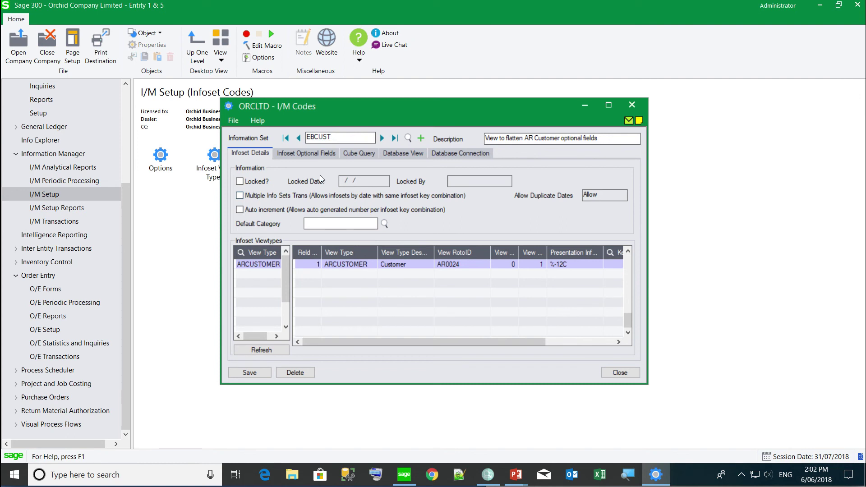
# - Show the EBCUST Database View's CREATE VIEW SQL joining ARCUS to ARCUSO optional fields
pyautogui.click(398, 154)
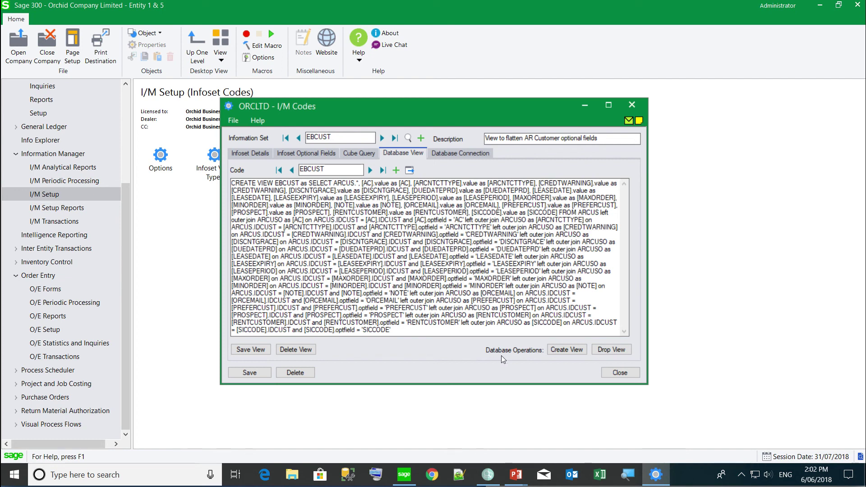
# - Close the I/M Codes window
pyautogui.hotkey('alt', 'F4')
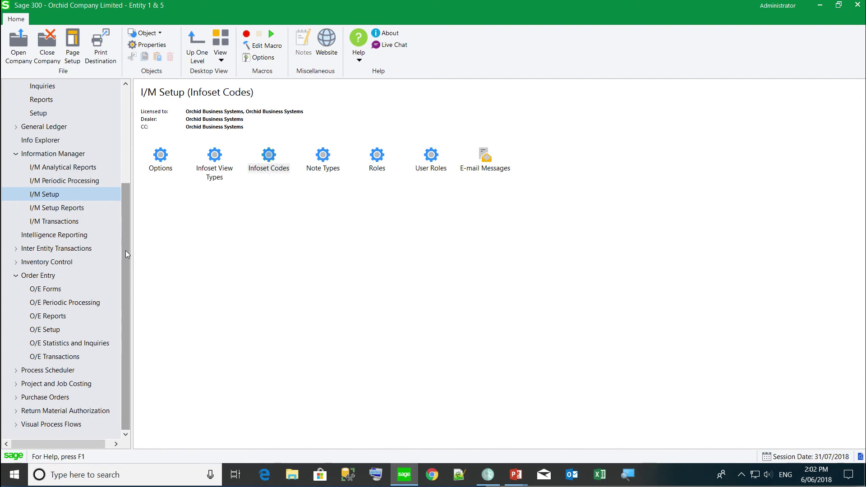
# - In Info-Explorer, put Item Number beside Customer Number in the rows and remove Customer Group
pyautogui.hotkey('alt', 'Tab')
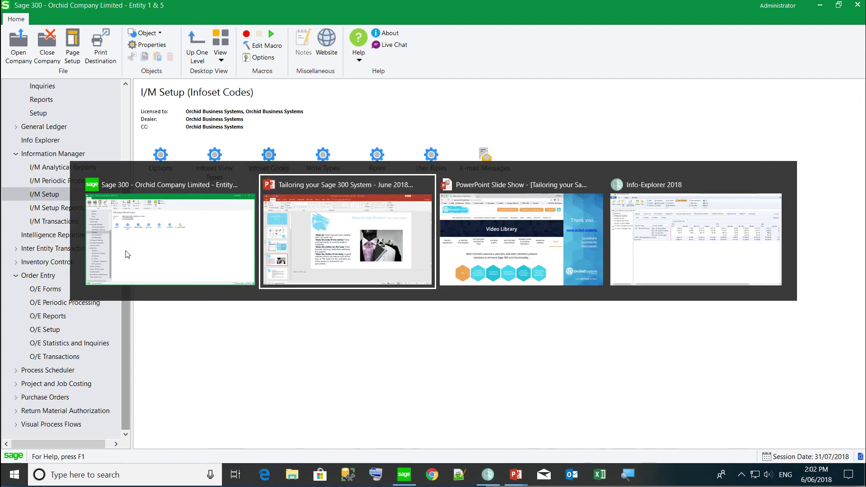
pyautogui.hotkey('alt', 'Tab')
pyautogui.hotkey('alt', 'Tab')
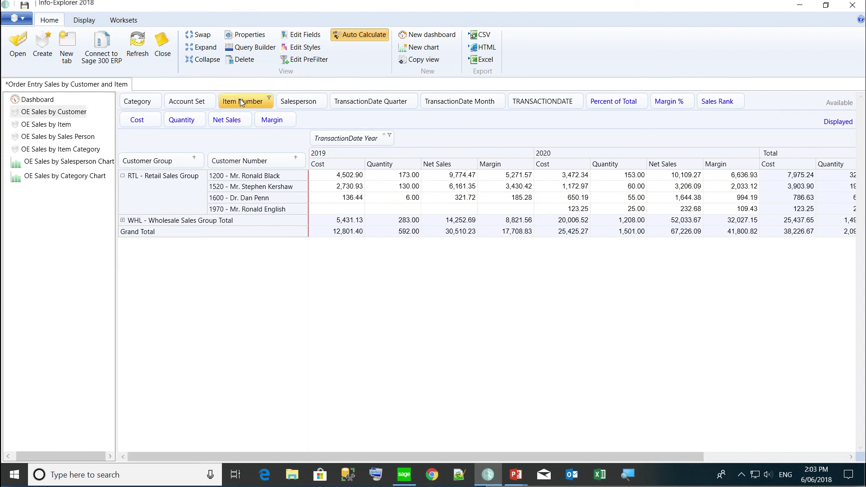
pyautogui.moveTo(242, 103); pyautogui.dragTo(308, 170)
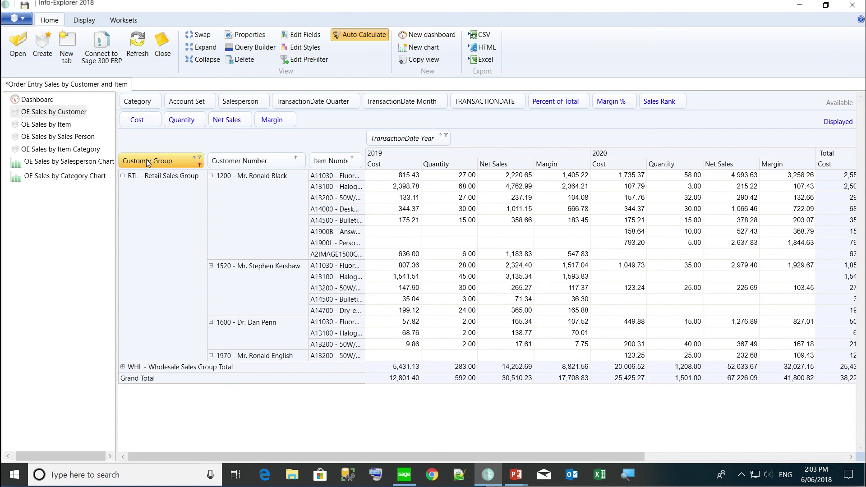
pyautogui.moveTo(146, 158); pyautogui.dragTo(320, 102)
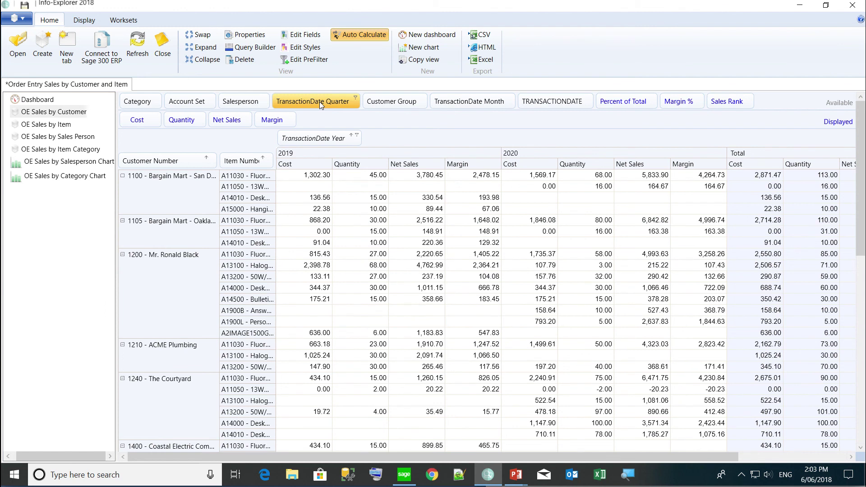
# - Select only the first customer's A11030 item row in the pivot
pyautogui.rightClick(254, 176)
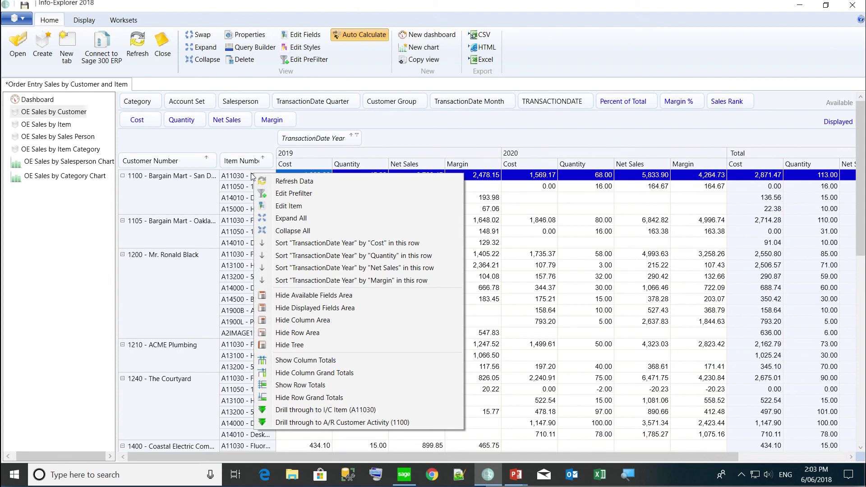
pyautogui.click(184, 264)
pyautogui.click(254, 256)
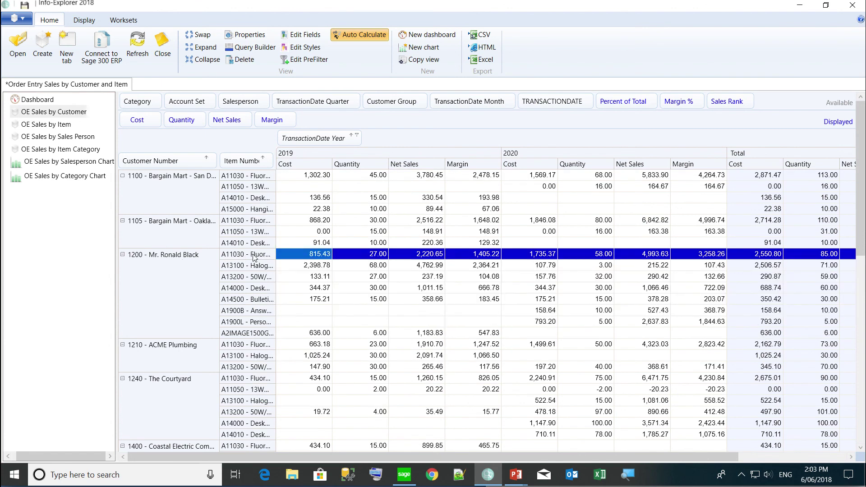
# - Drill through from the selected row to A/R Customer Activity, reposition the inquiry, and return to the desktop
pyautogui.rightClick(254, 257)
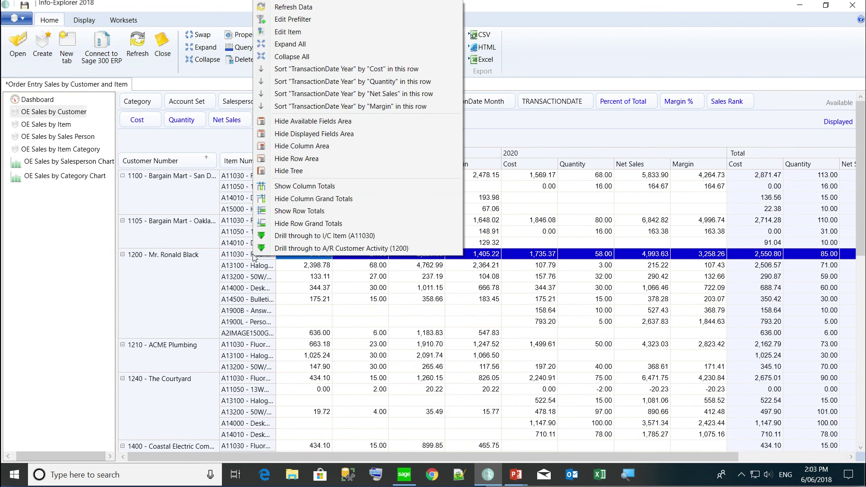
pyautogui.click(291, 249)
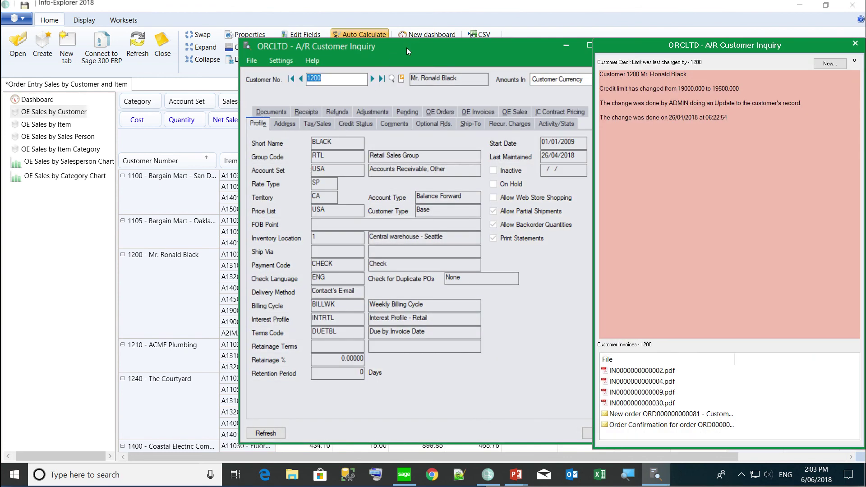
pyautogui.moveTo(407, 47); pyautogui.dragTo(329, 29)
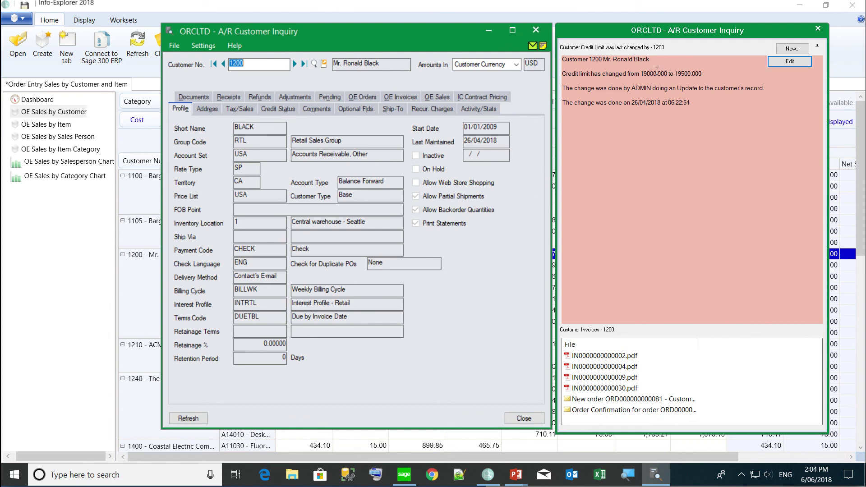
pyautogui.hotkey('alt', 'Tab')
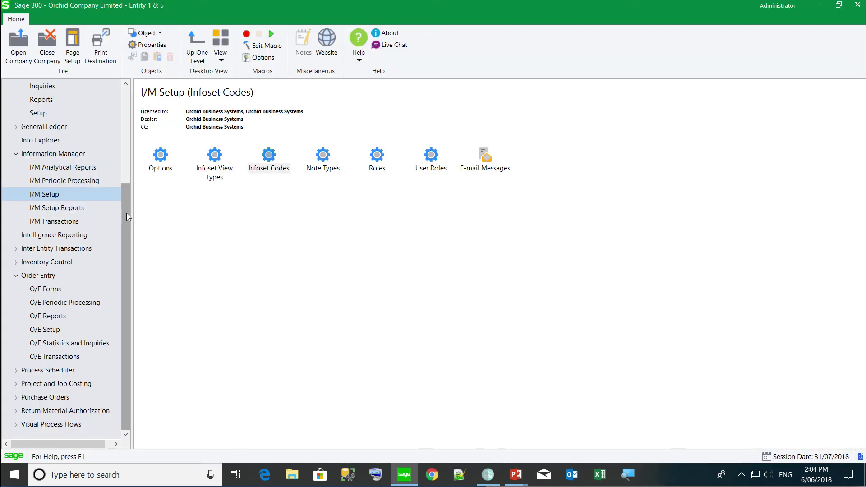
# - Open Extender Setup's Custom Tables, advance to the NPSCUST NPS customers table, review its fields, and close it
pyautogui.moveTo(126, 213); pyautogui.dragTo(122, 171)
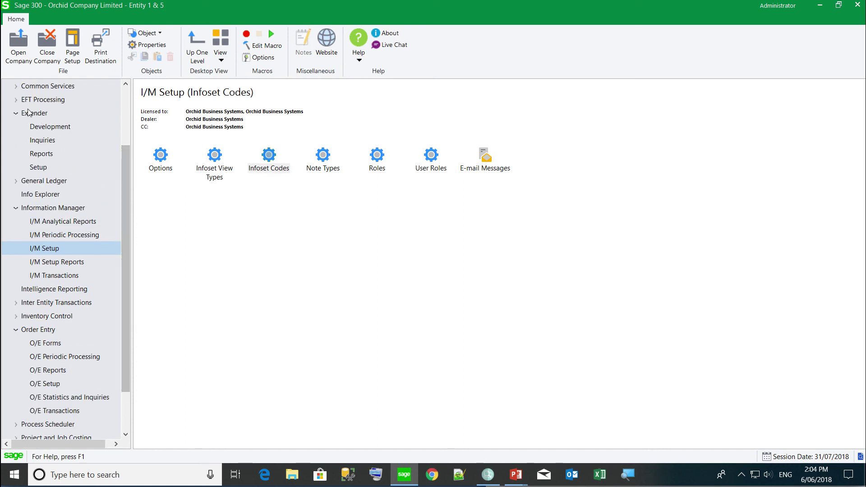
pyautogui.click(29, 114)
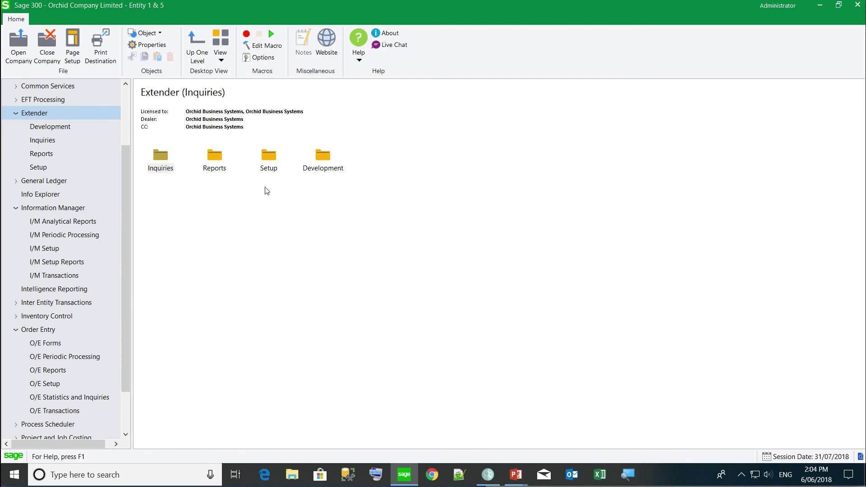
pyautogui.doubleClick(269, 155)
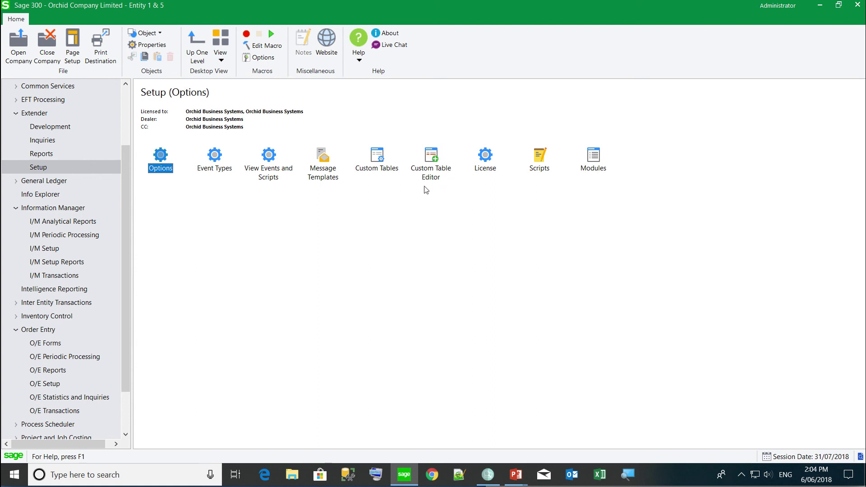
pyautogui.doubleClick(378, 157)
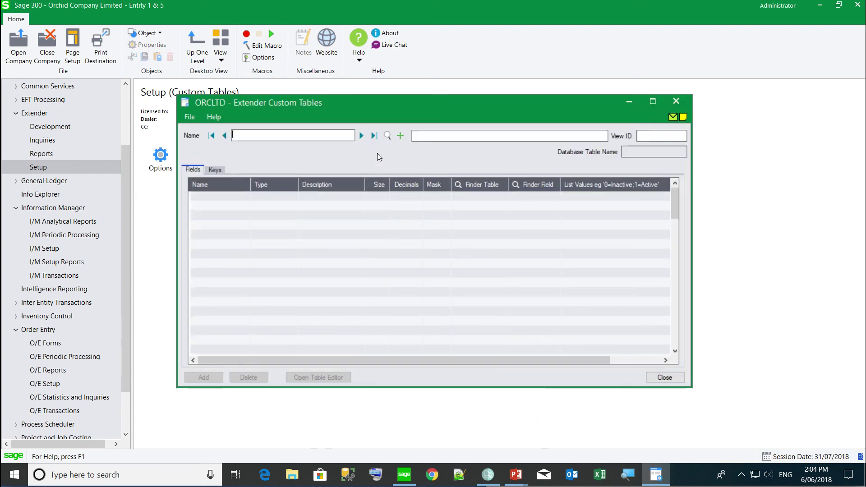
pyautogui.click(362, 136)
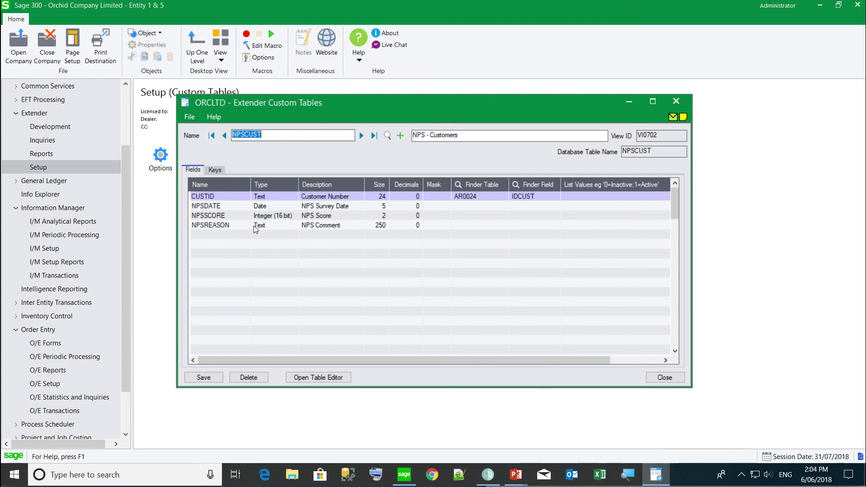
pyautogui.click(660, 379)
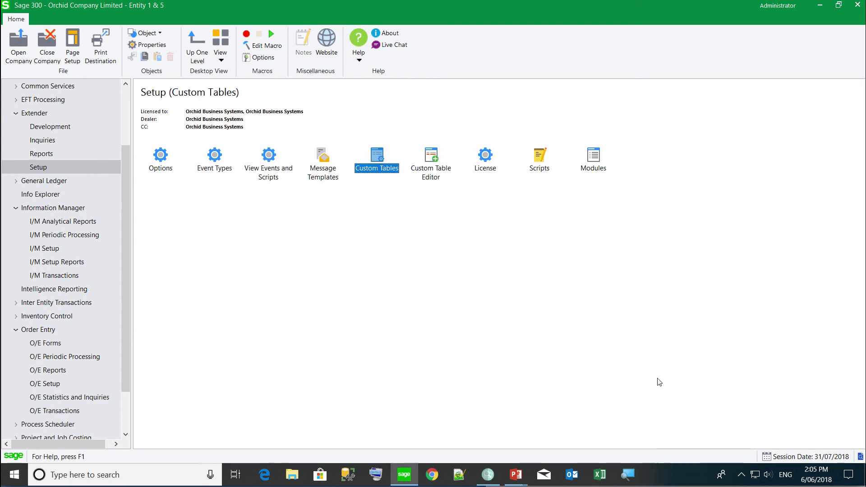
# - Open Extender Scripts and bring up the actions for 'Limit the Customers Credit Limit to 10K.py'
pyautogui.doubleClick(539, 156)
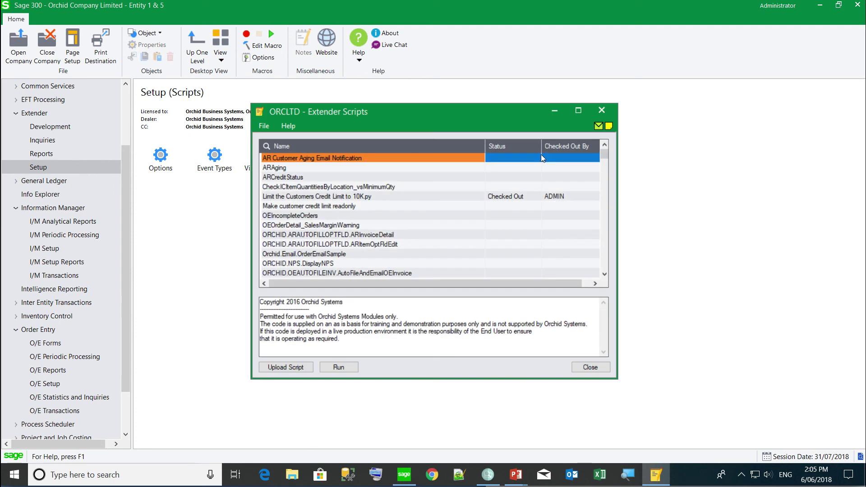
pyautogui.moveTo(479, 101); pyautogui.dragTo(503, 101)
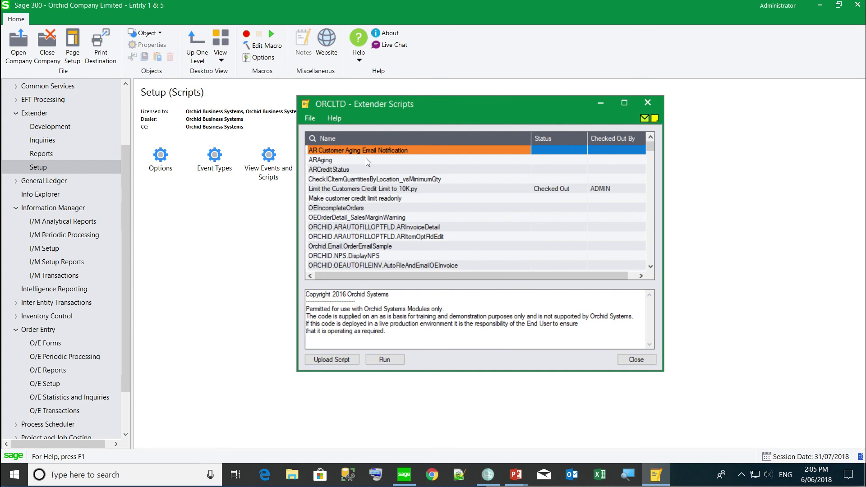
pyautogui.click(361, 190)
pyautogui.rightClick(361, 190)
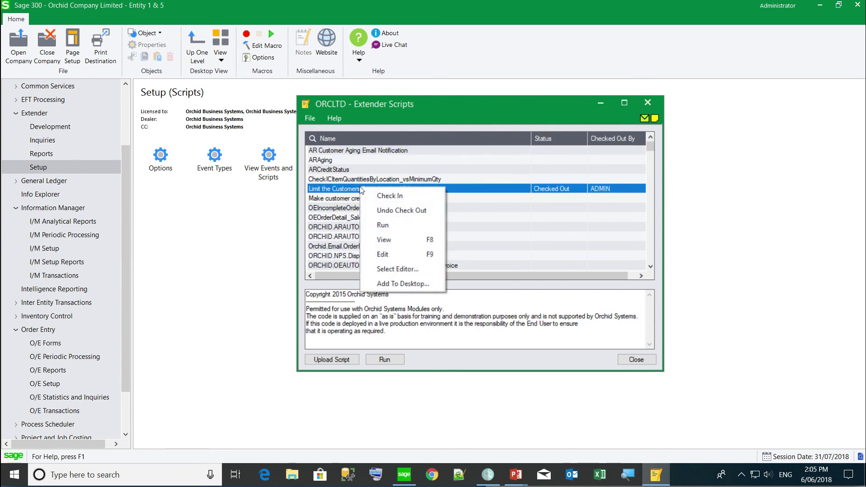
# - Edit the 10K credit-limit script in Notepad++, review its Python code, then leave the editor
pyautogui.click(383, 254)
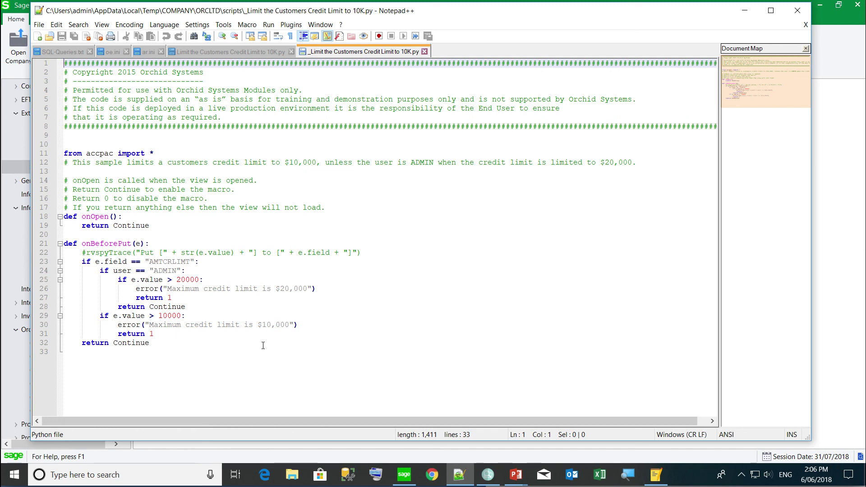
pyautogui.hotkey('alt', 'Tab')
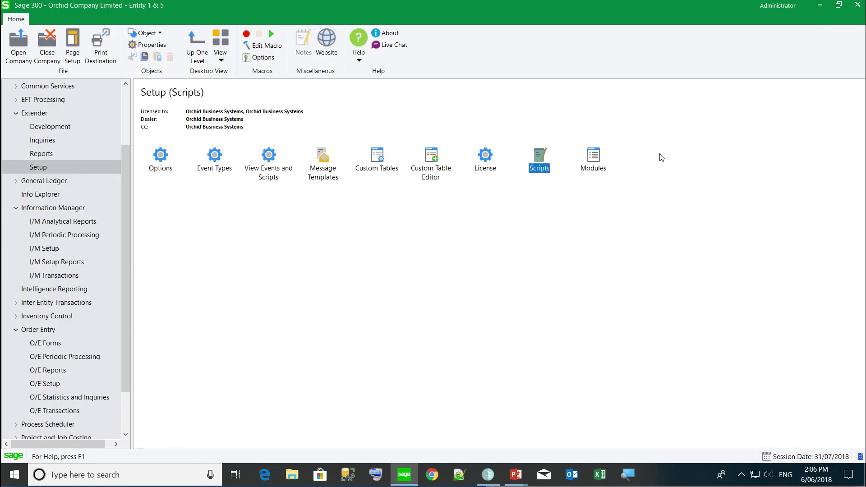
# - Open the Extender Modules list of seven Orchid Systems modules and resize its window
pyautogui.click(595, 159)
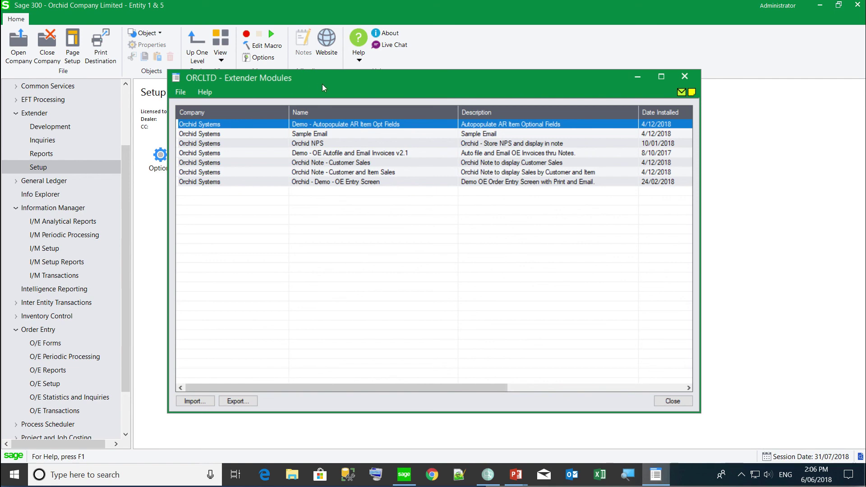
pyautogui.moveTo(345, 73); pyautogui.dragTo(366, 75)
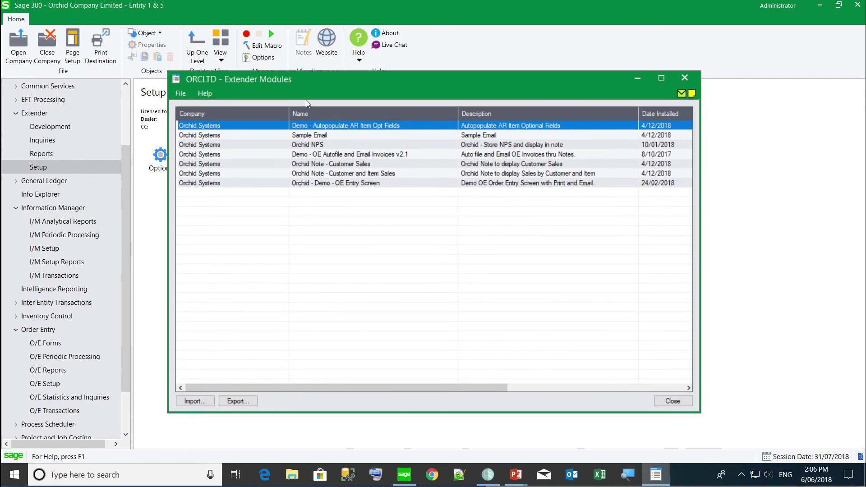